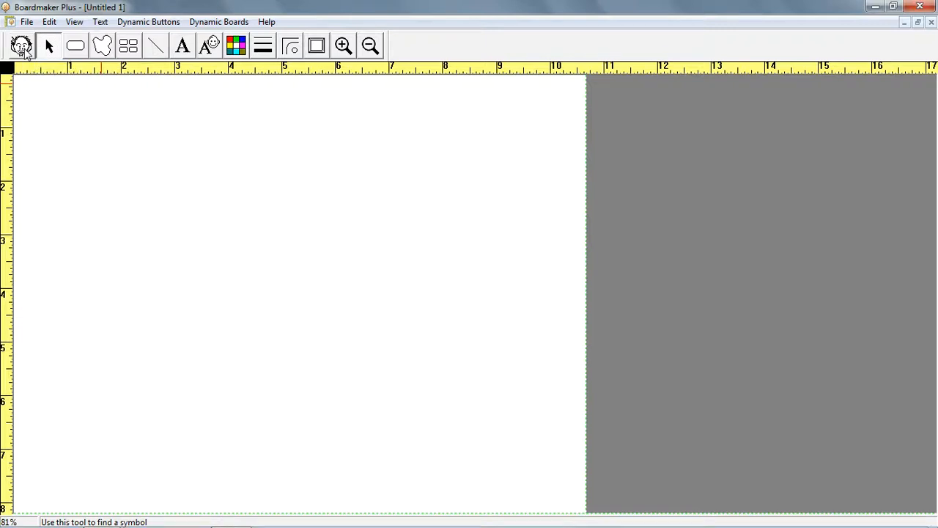
Open the Symbol Finder and show the thumbnails of all symbols matching "computer".
click(22, 46)
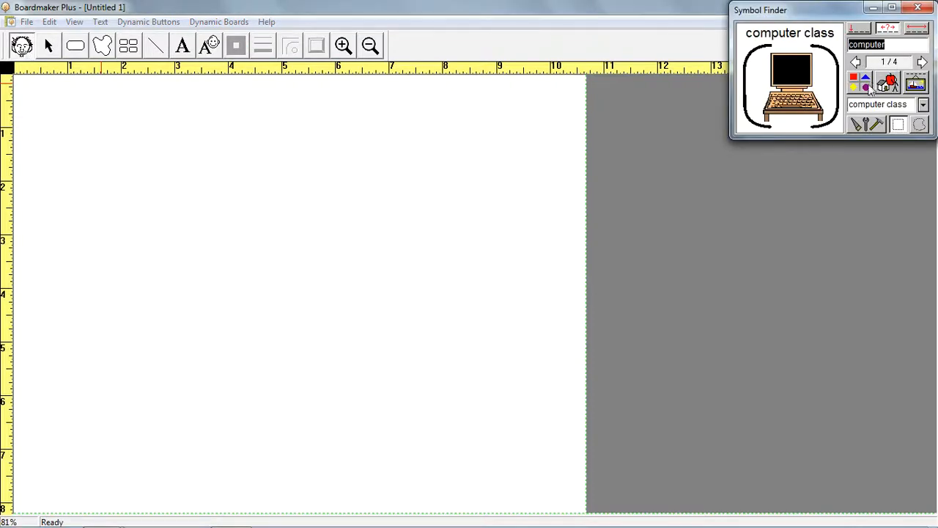
click(861, 83)
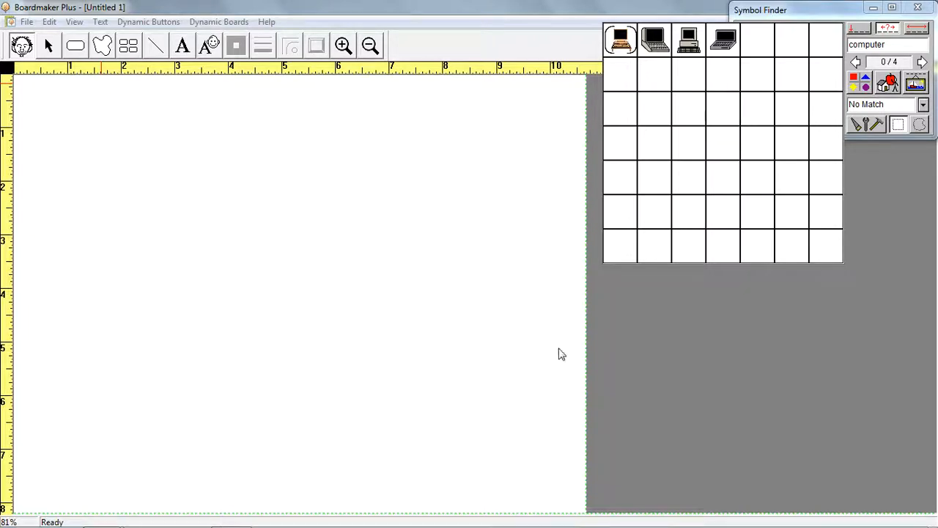
Switch to the Google Images window in Chrome and search for "laptop computer".
mouse_move(381, 526)
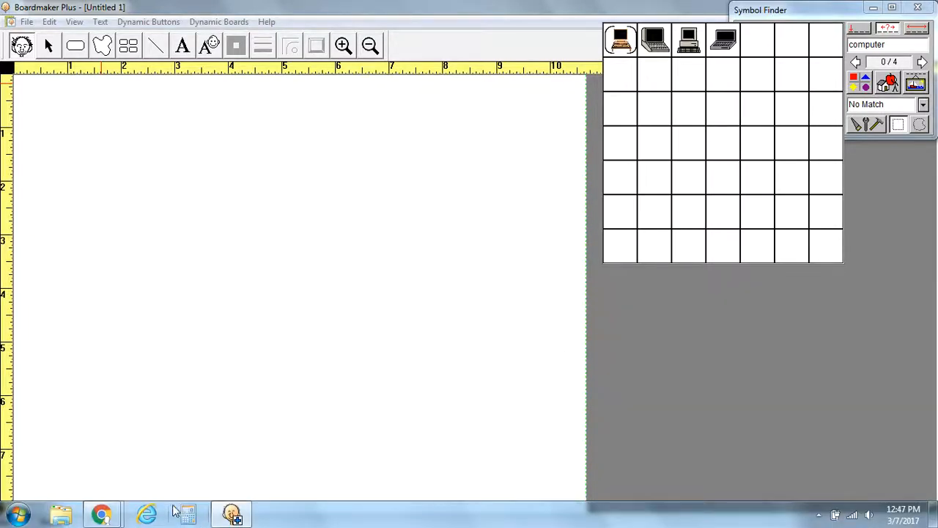
click(101, 514)
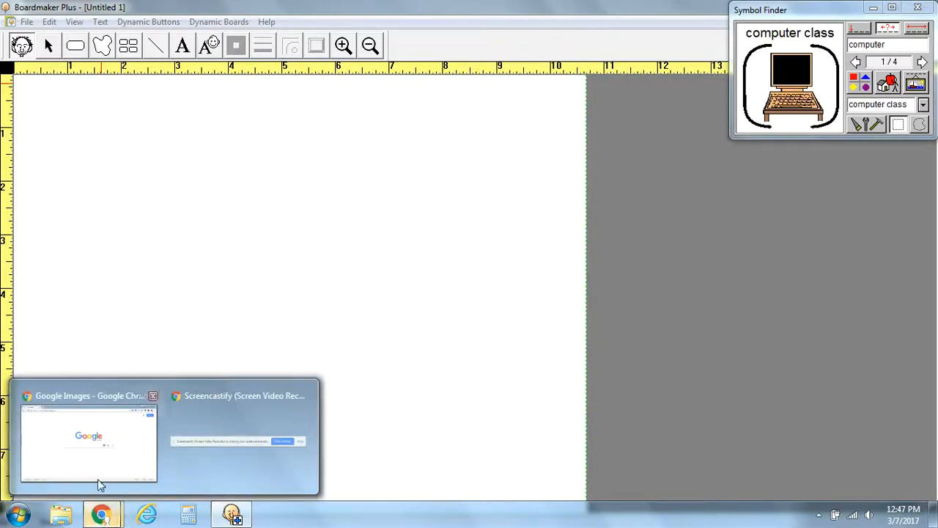
click(101, 439)
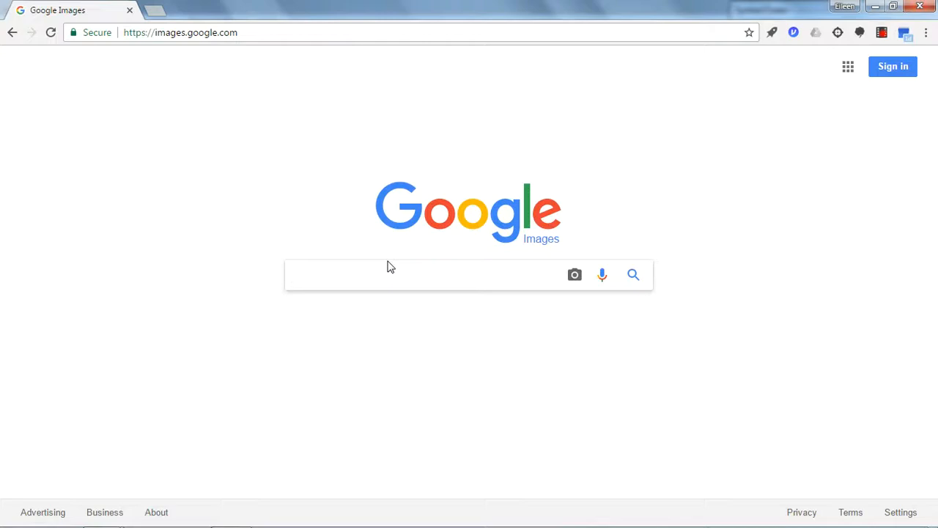
text(l)
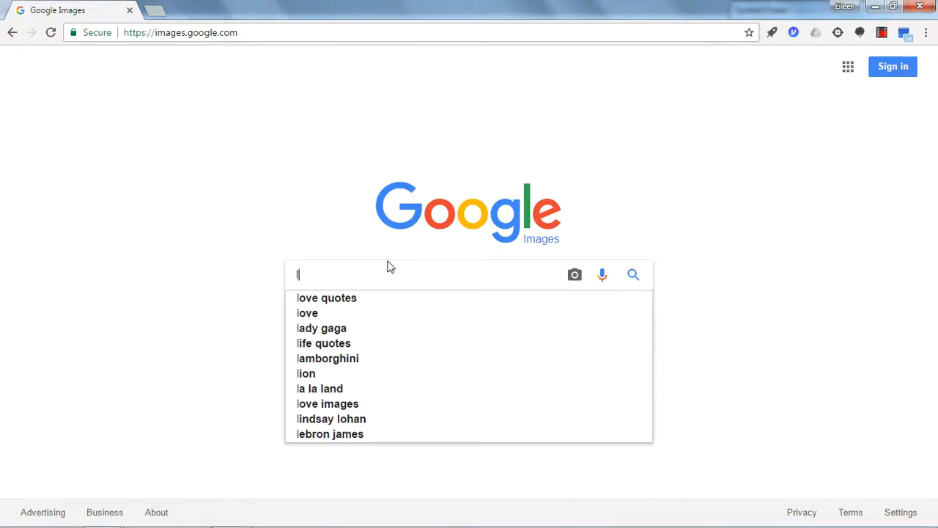
text(aptop com)
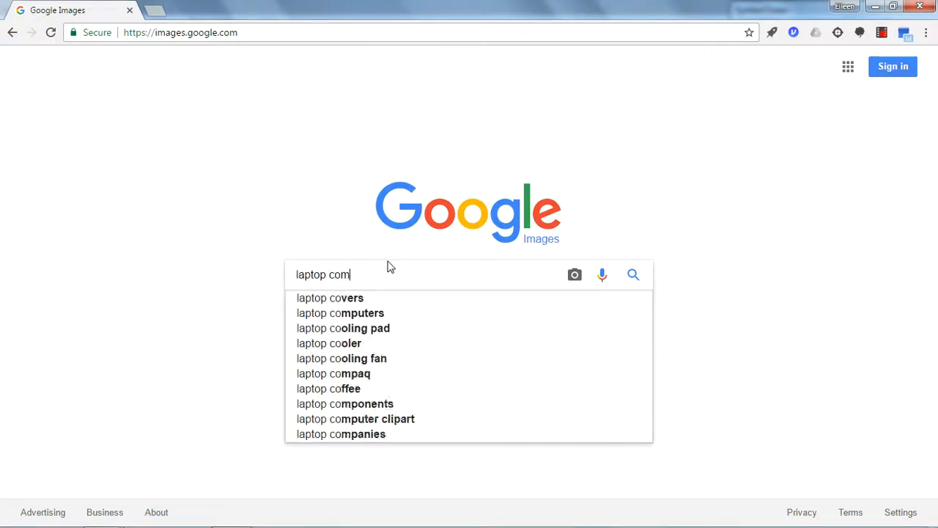
text(puter)
key(Return)
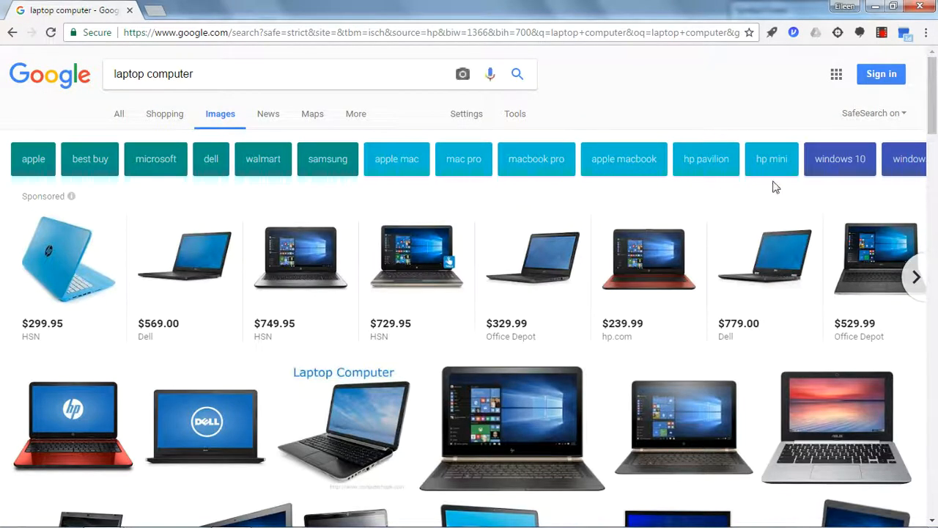
Copy the image of the black laptop with a blue desktop and icons from further down the results.
scroll(269, 270, down, 4)
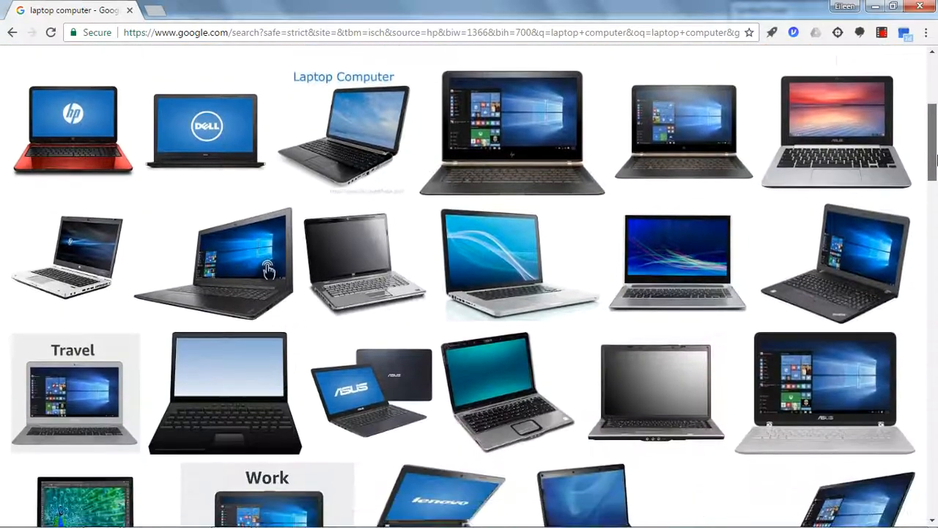
drag(933, 158, 911, 310)
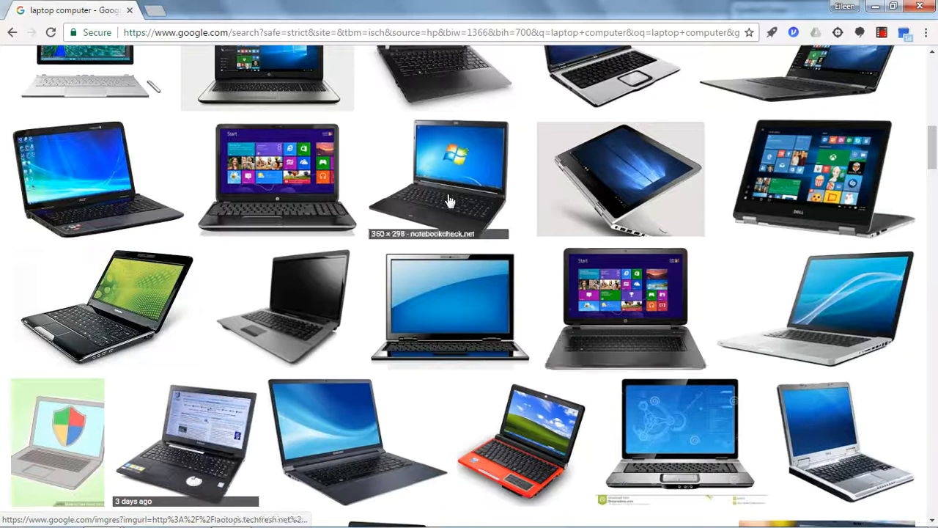
right_click(70, 170)
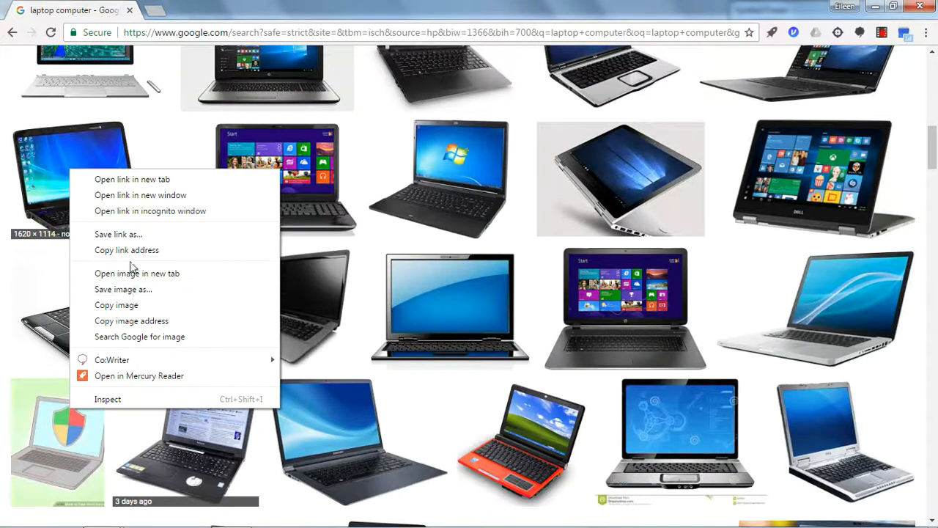
click(116, 305)
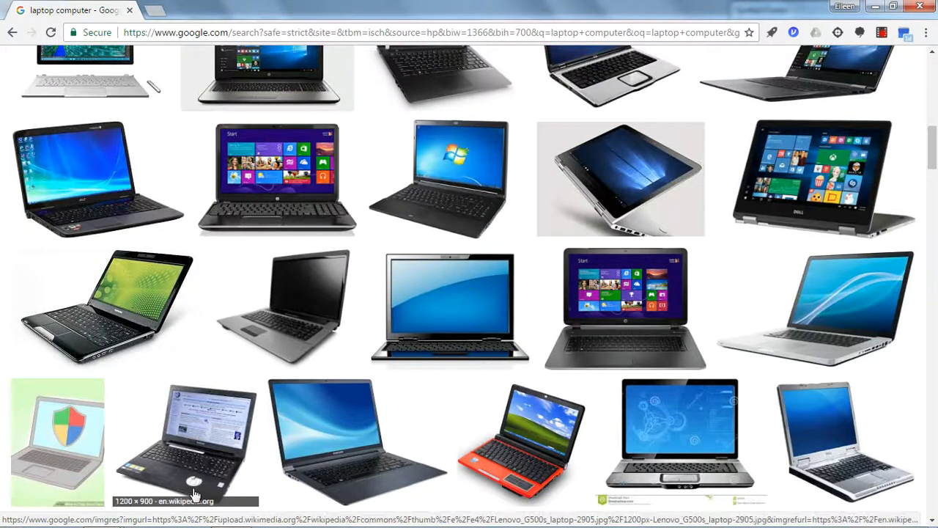
Switch back to Boardmaker Plus, paste the image as a new symbol, and add the names "laptop computer" and "Chromebook".
click(233, 515)
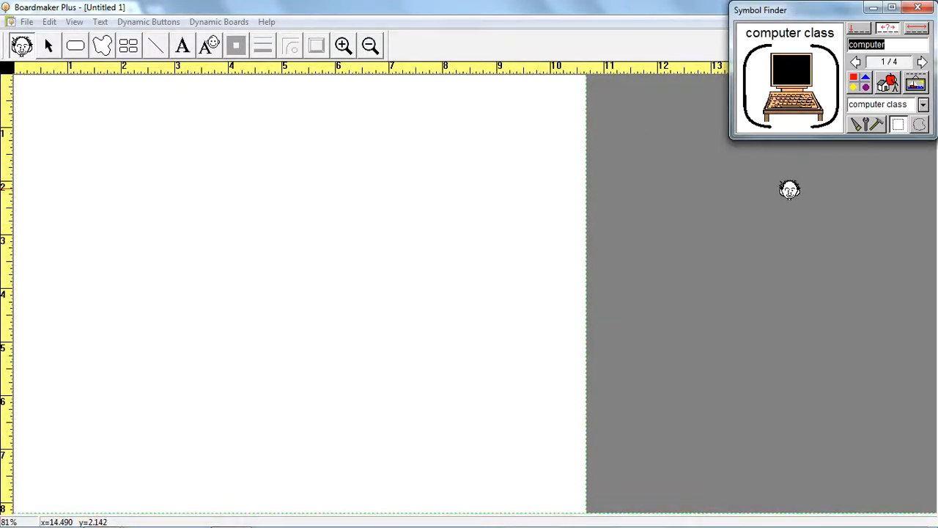
key(ctrl+v)
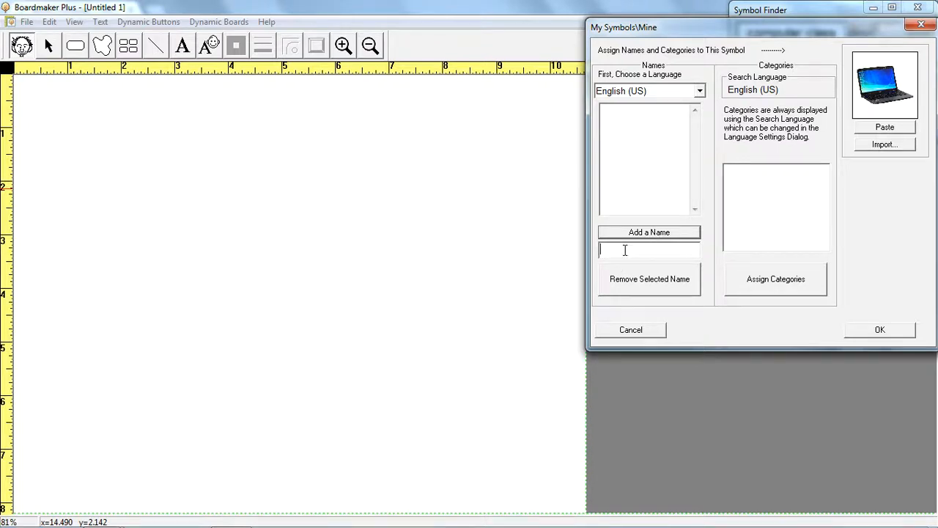
text(laptop computer)
click(653, 234)
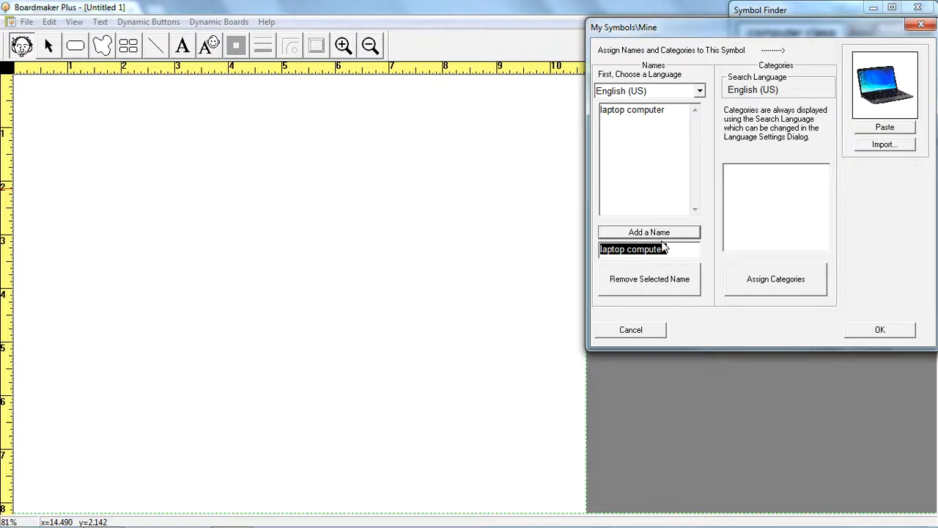
text(Chromebook)
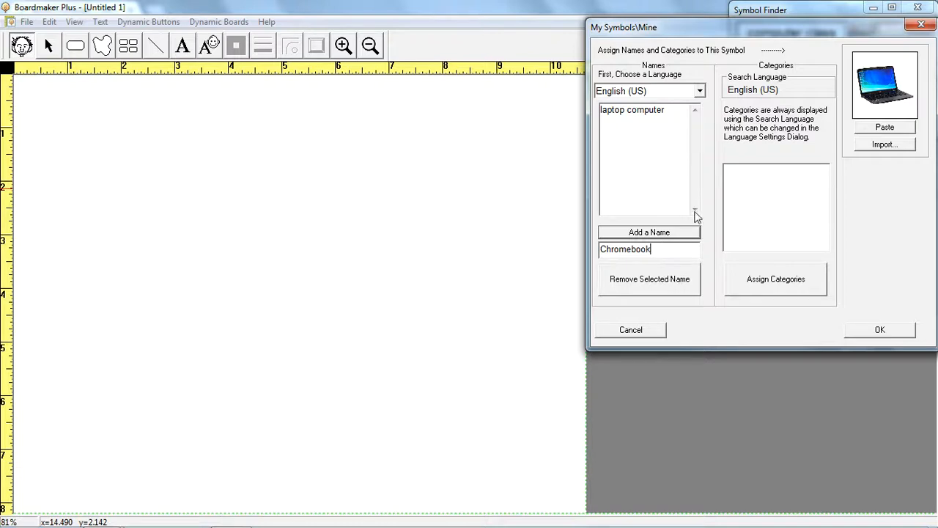
click(682, 237)
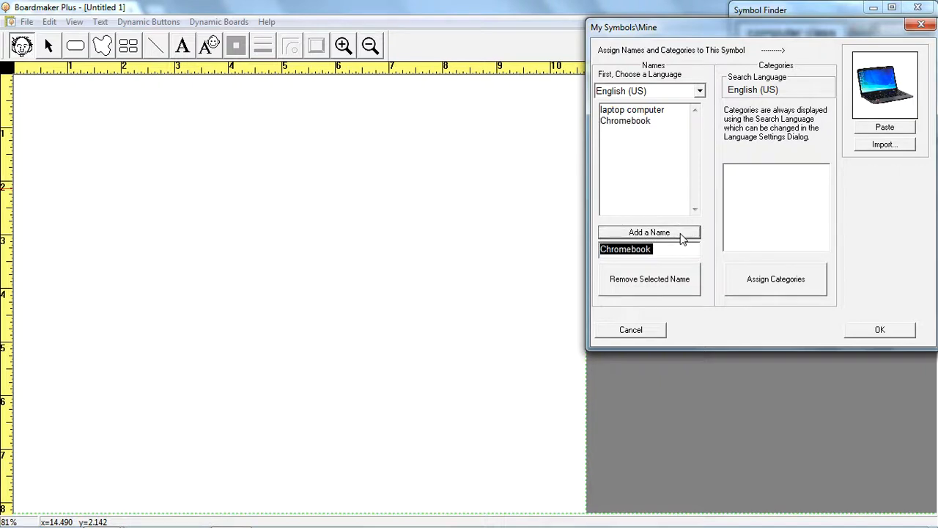
Assign the new symbol to the categories Computer, Other Home and Other School, and save it.
click(790, 286)
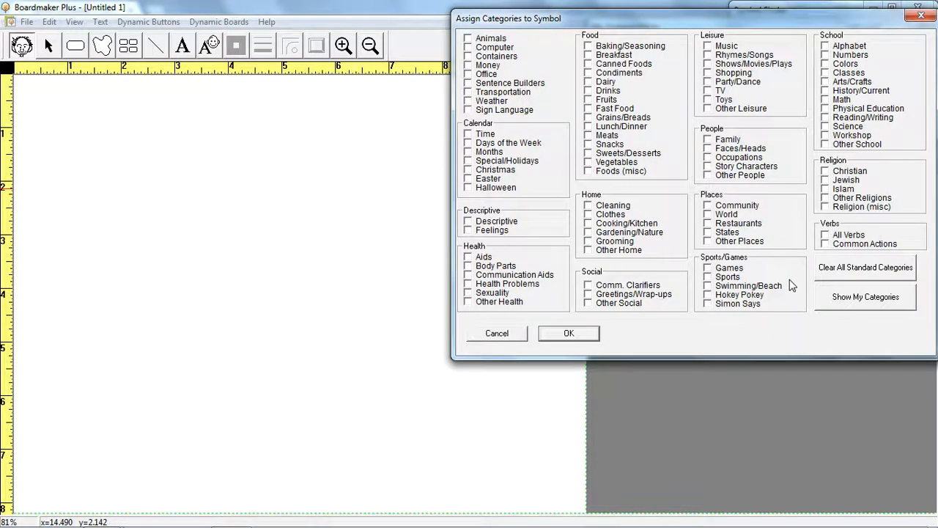
click(467, 47)
click(593, 253)
click(569, 332)
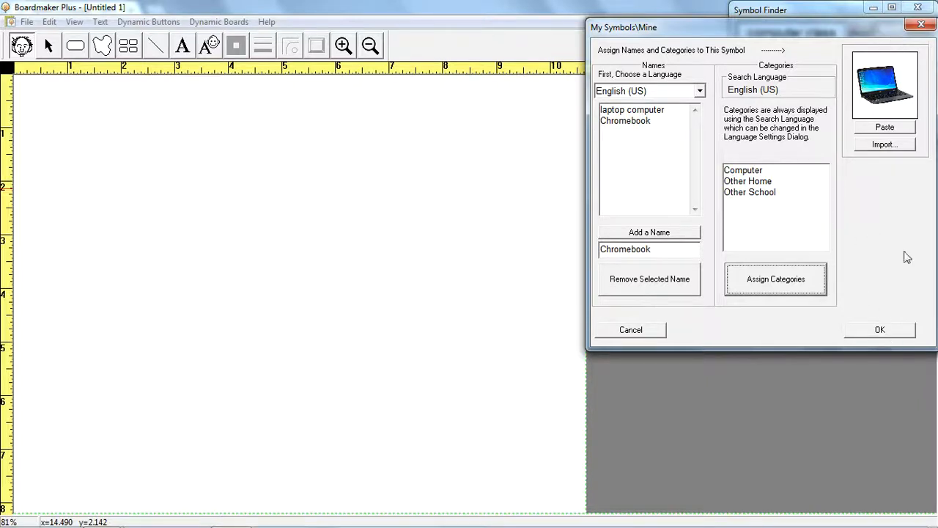
click(879, 331)
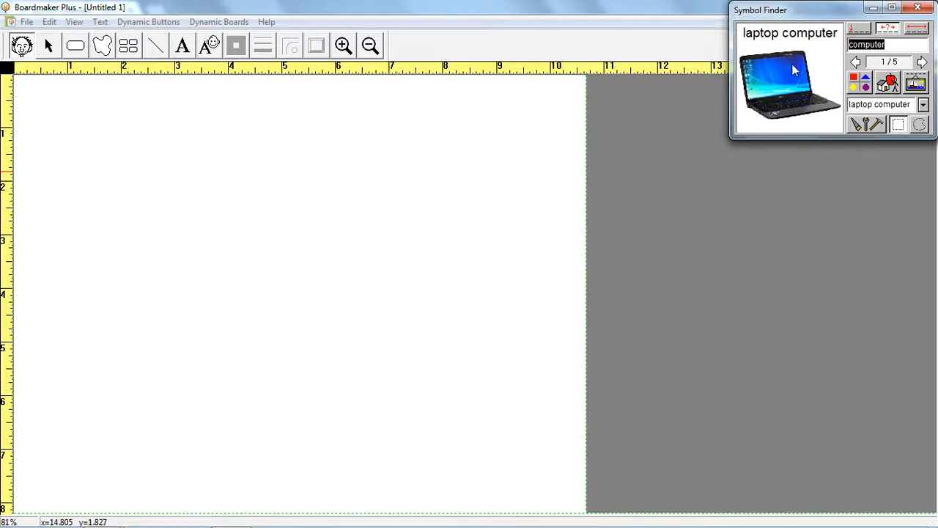
Show the thumbnails matching "computer" and place the laptop computer symbol in the board's upper-left corner.
click(861, 85)
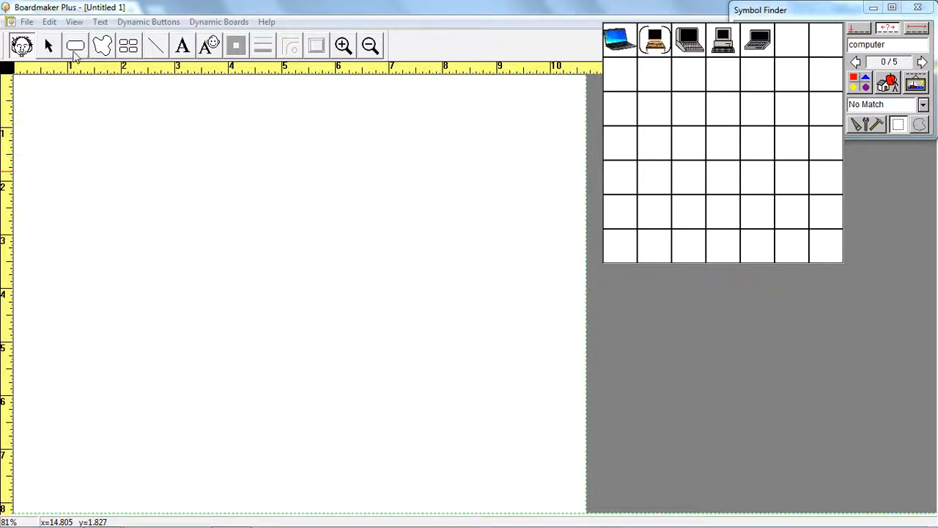
click(73, 53)
drag(42, 94, 45, 136)
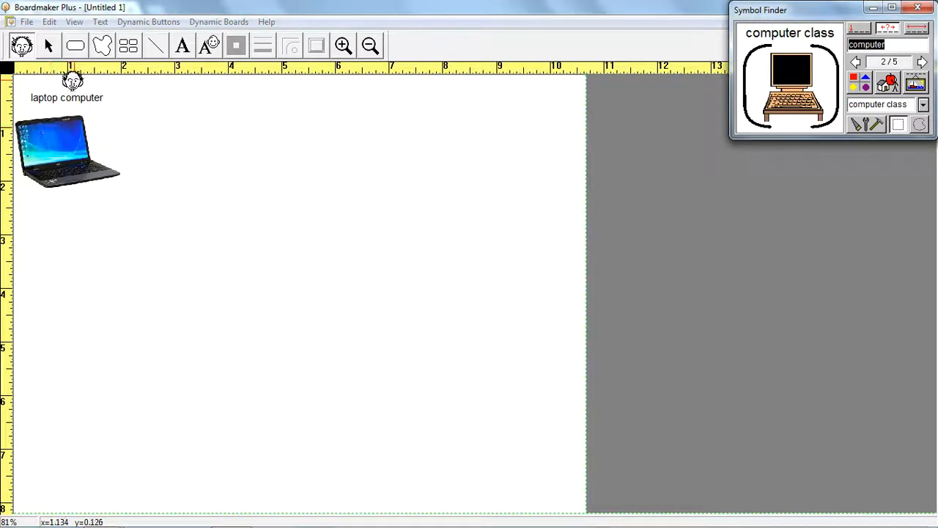
Delete the loose laptop picture and its text label from the board.
click(50, 46)
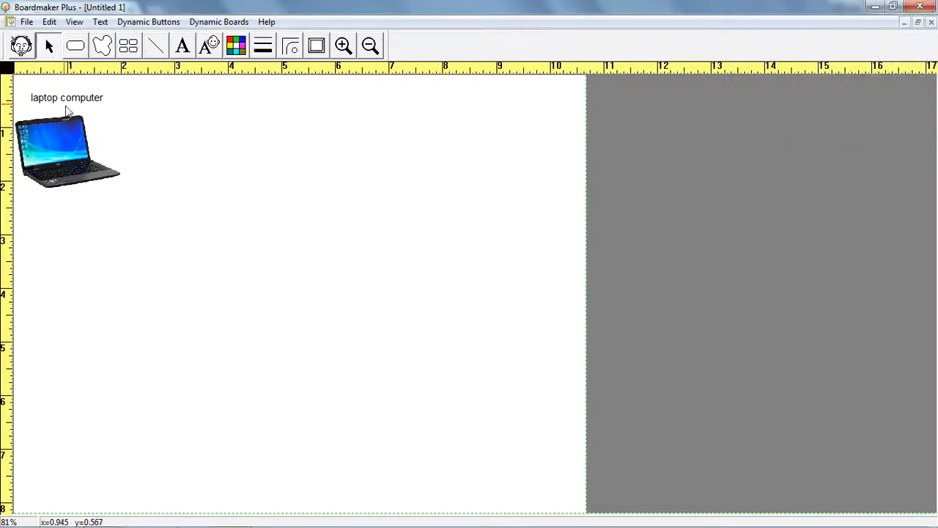
click(66, 134)
key(Delete)
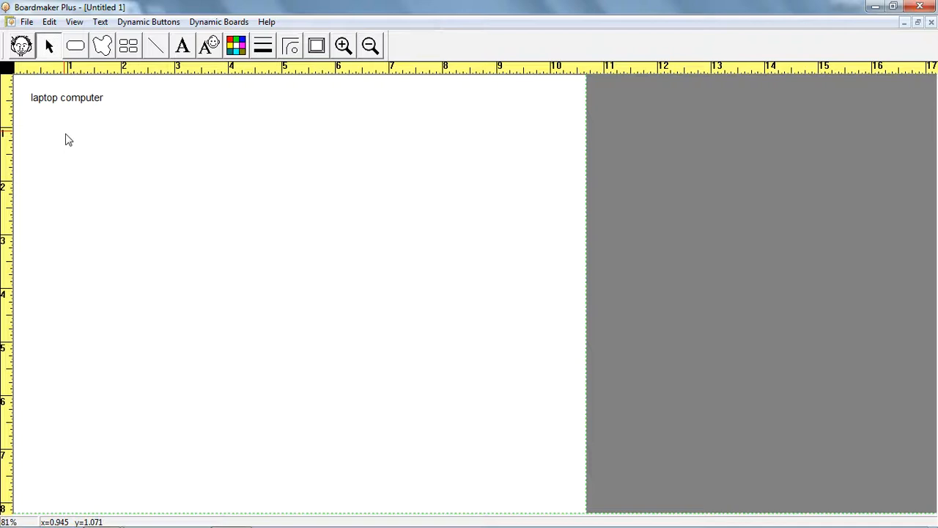
click(65, 96)
key(Delete)
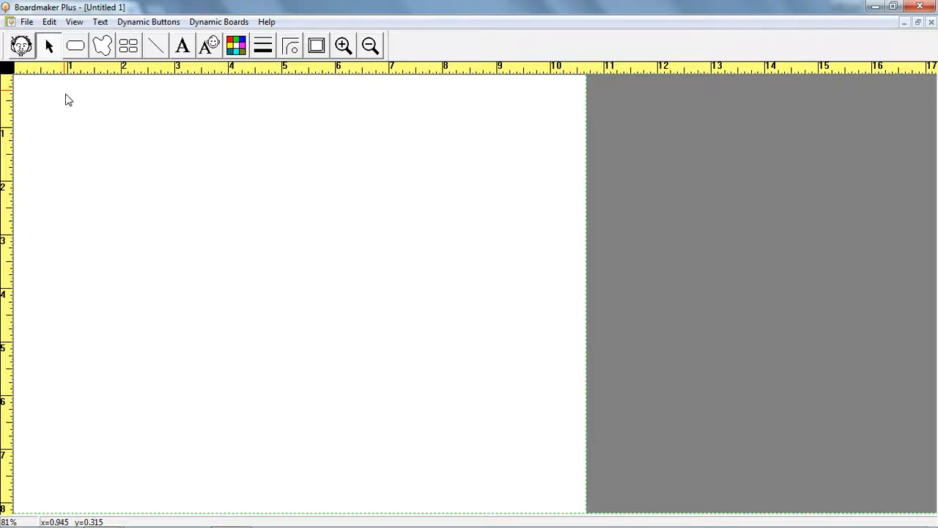
Draw a button about 3.6 by 2.7 inches near the board's upper-left corner and fill it with the laptop computer symbol, searching for "lap".
click(75, 46)
drag(44, 105, 241, 251)
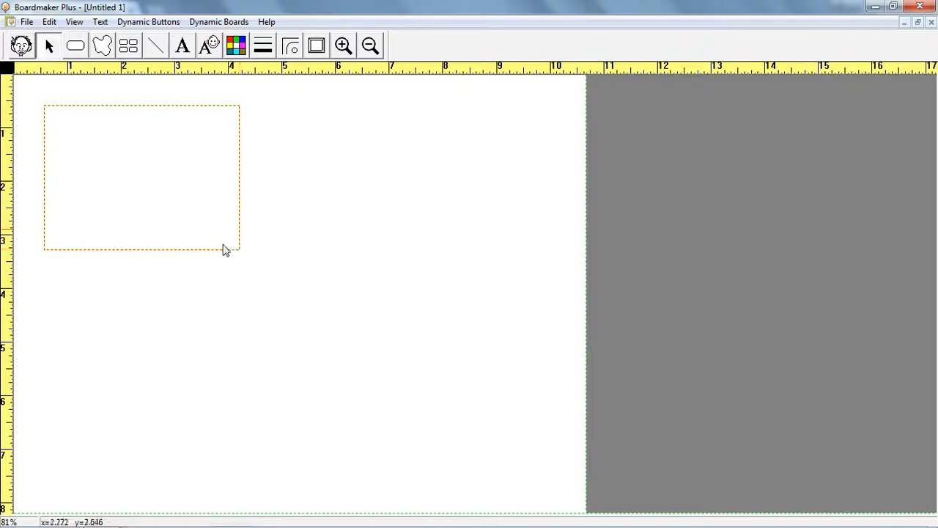
click(26, 47)
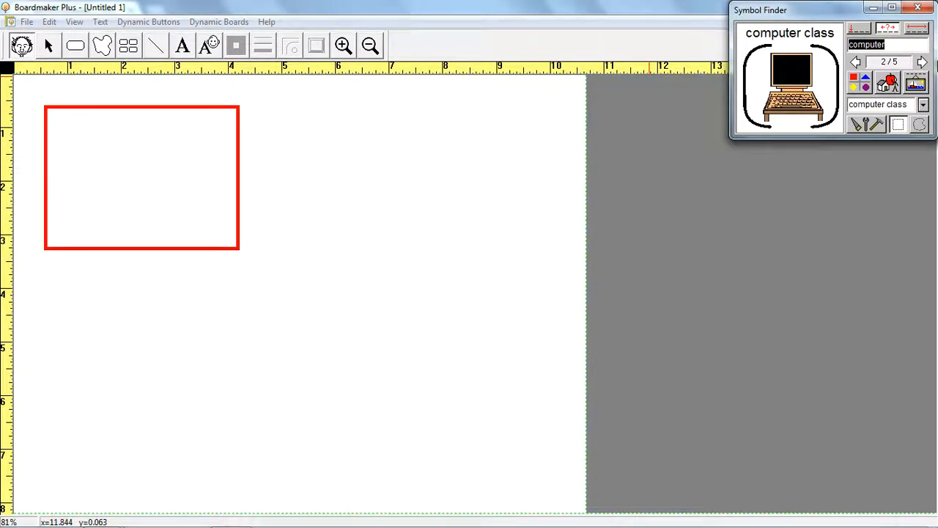
text(lap)
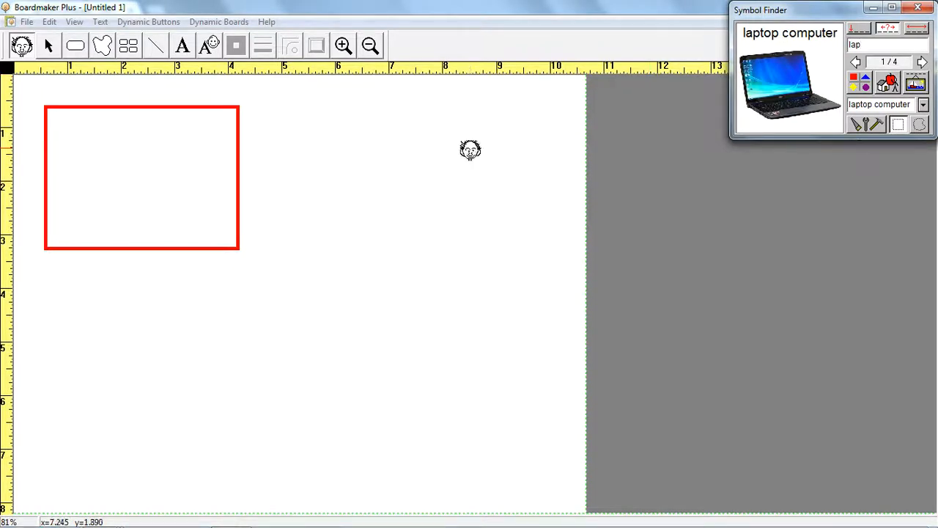
click(117, 167)
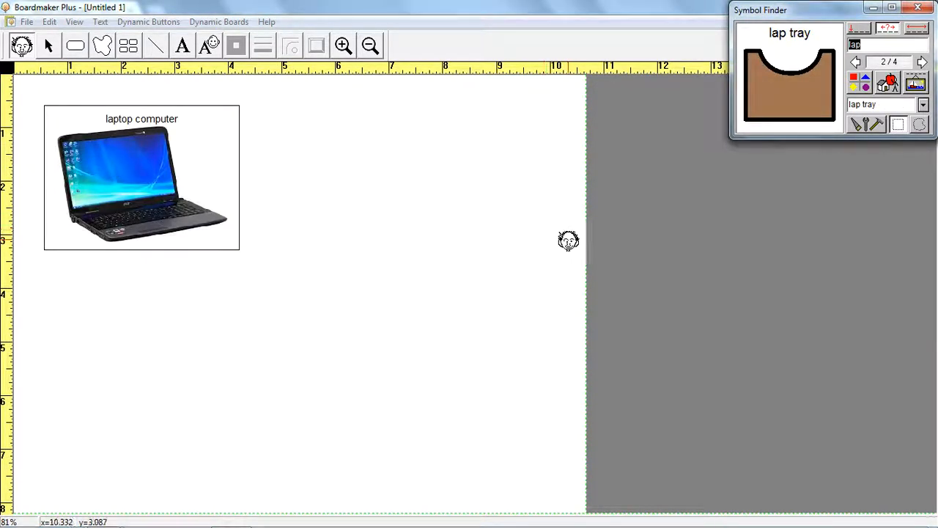